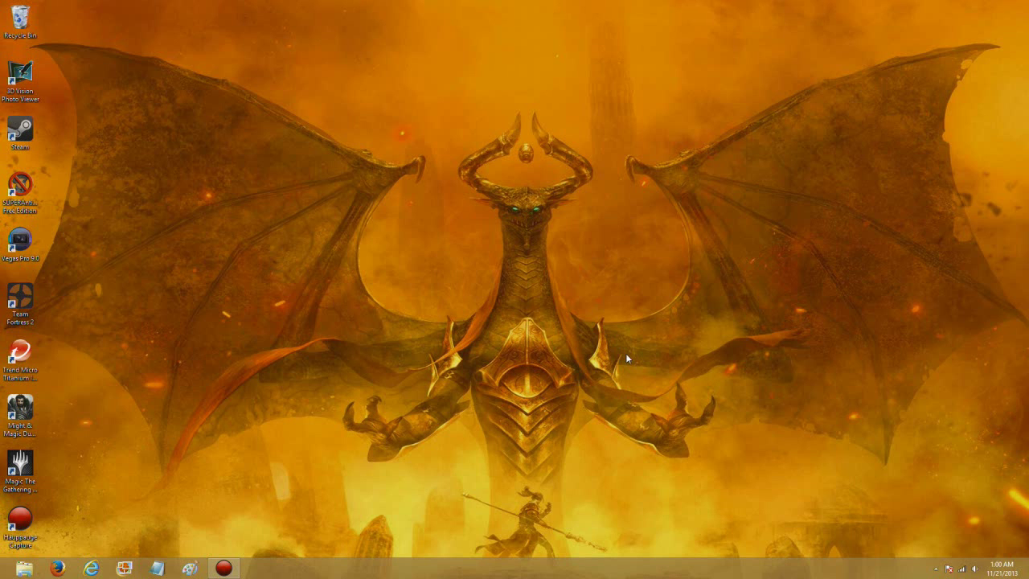
# Restore the capture window, then minimize it so recording keeps running.
pyautogui.click(223, 569)
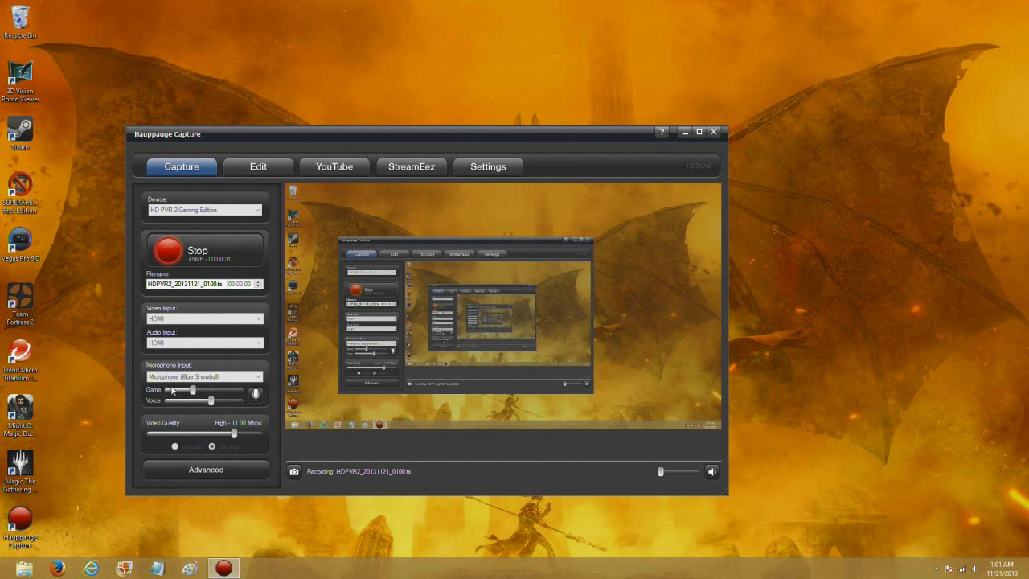
pyautogui.click(715, 135)
pyautogui.click(555, 317)
pyautogui.click(684, 133)
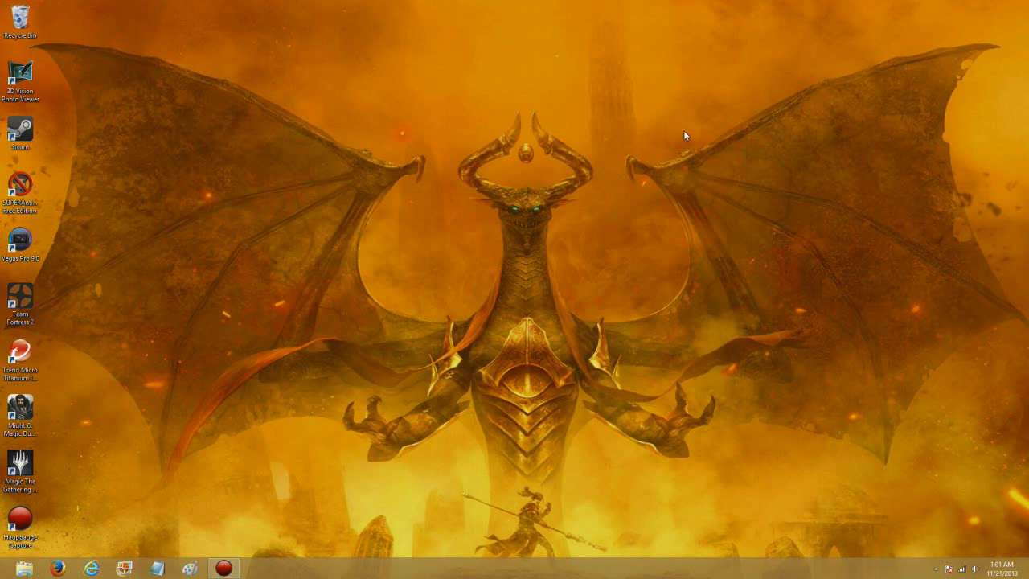
# Review the recording devices in Sound settings, selecting the Blue Snowball microphone, then close the dialog.
pyautogui.click(975, 568)
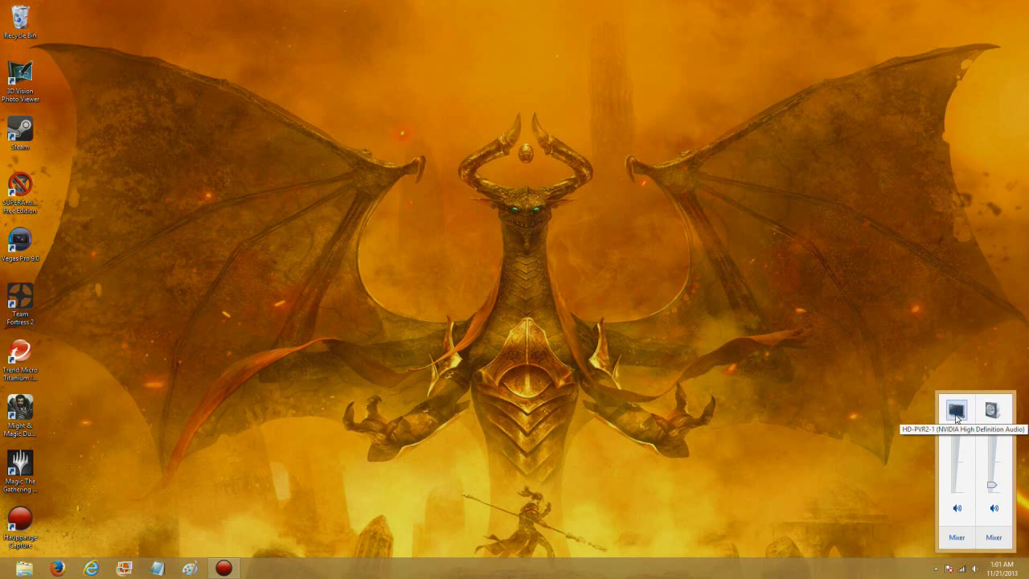
pyautogui.rightClick(974, 570)
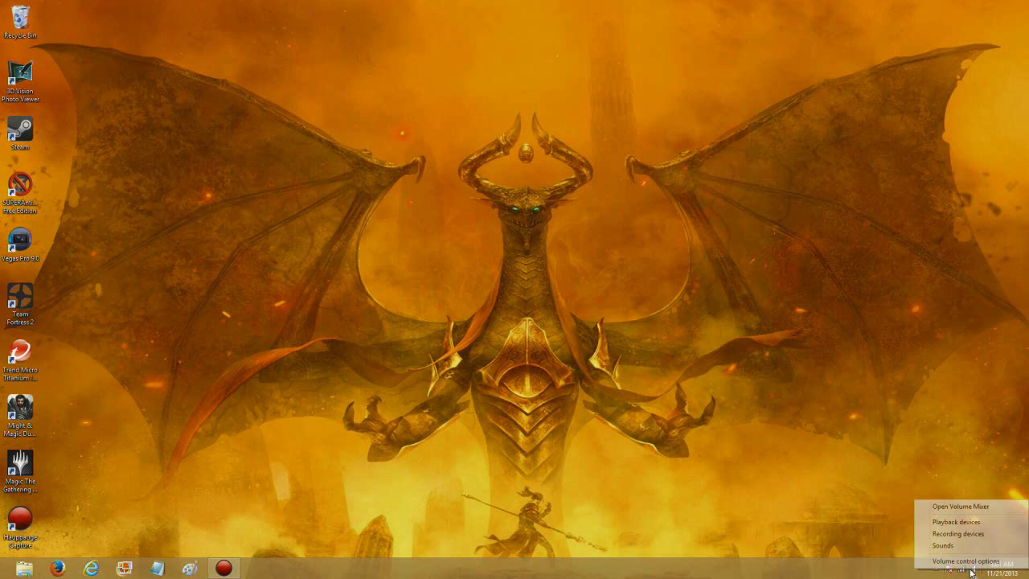
pyautogui.click(949, 524)
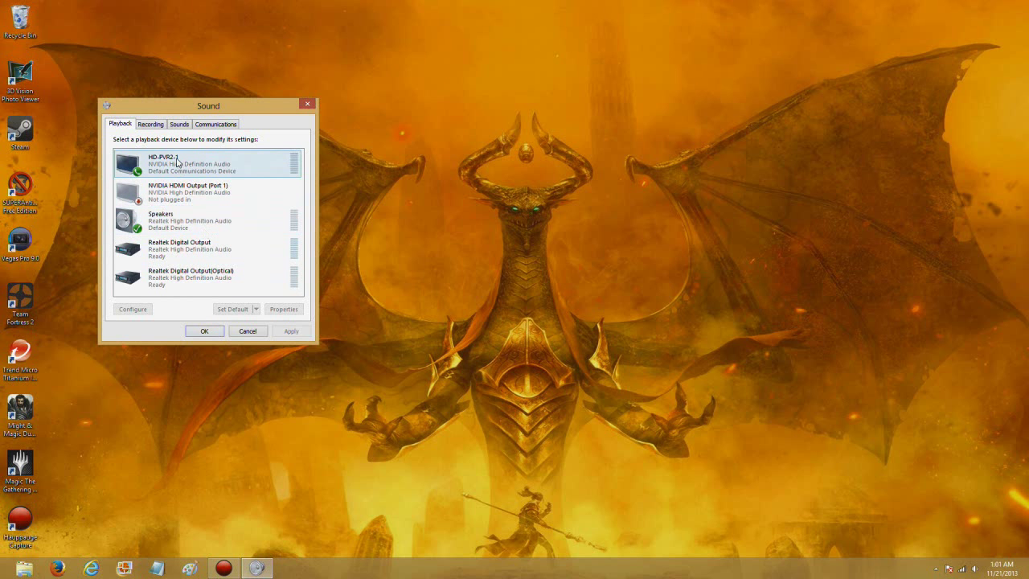
pyautogui.click(150, 126)
pyautogui.click(212, 161)
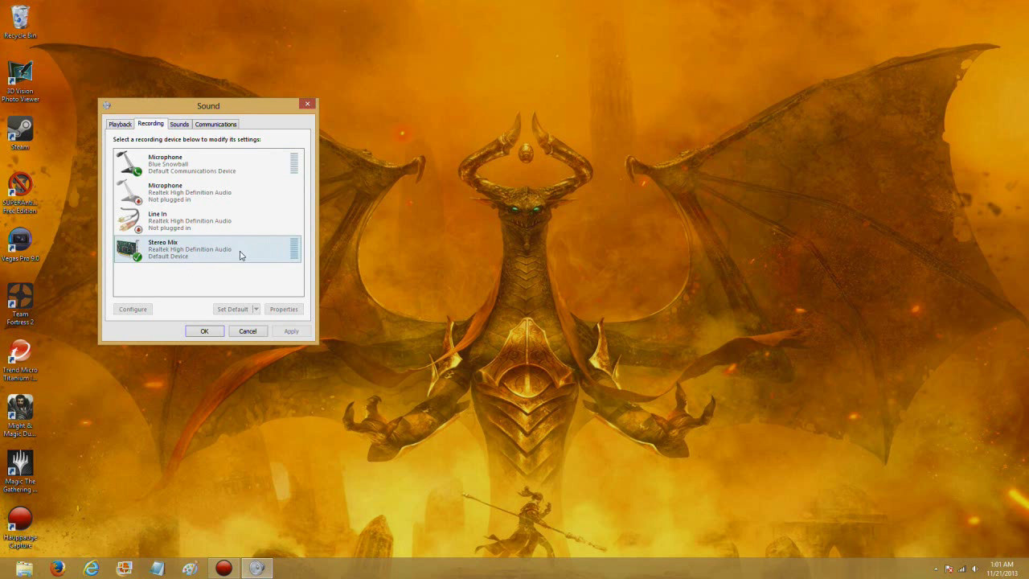
pyautogui.click(205, 331)
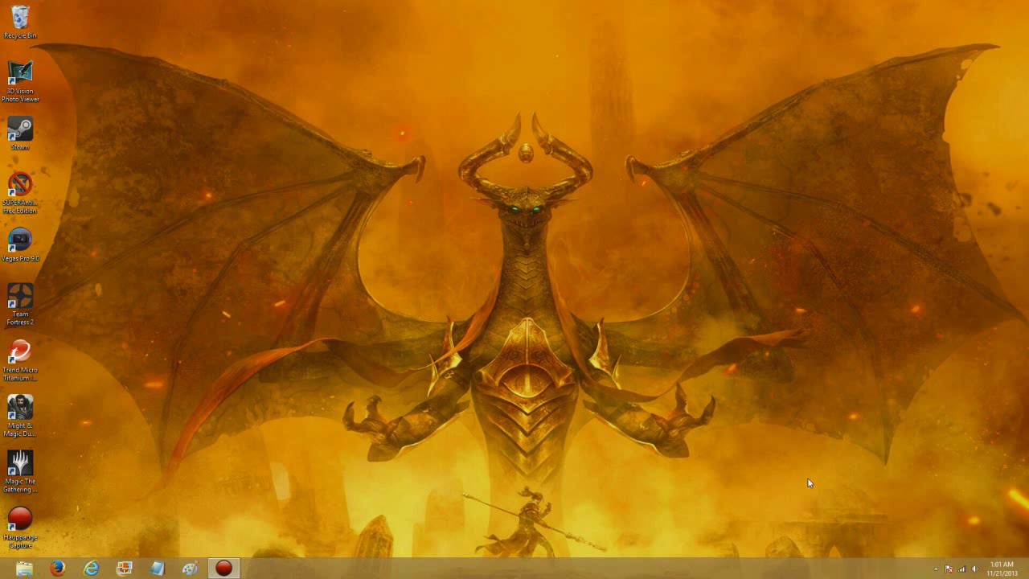
# Nudge the speakers' volume slider up slightly and dismiss the volume flyout.
pyautogui.click(976, 567)
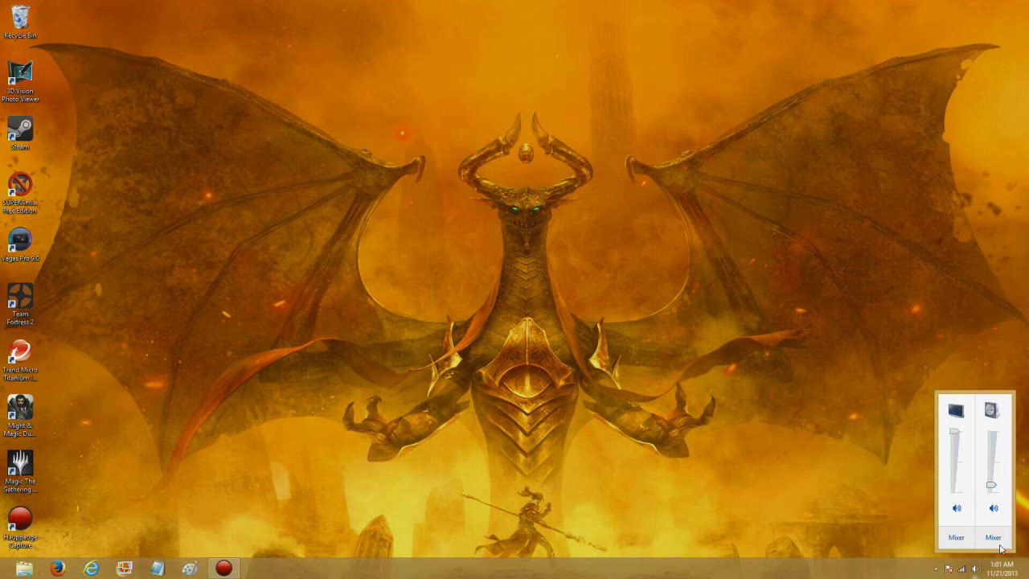
pyautogui.moveTo(993, 489); pyautogui.dragTo(991, 483)
pyautogui.click(777, 442)
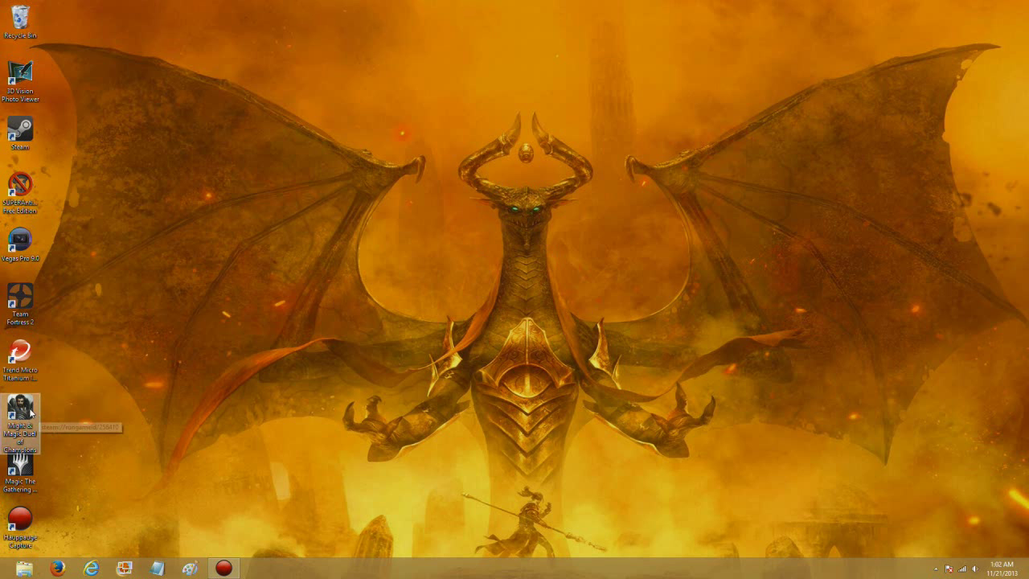
pyautogui.click(561, 379)
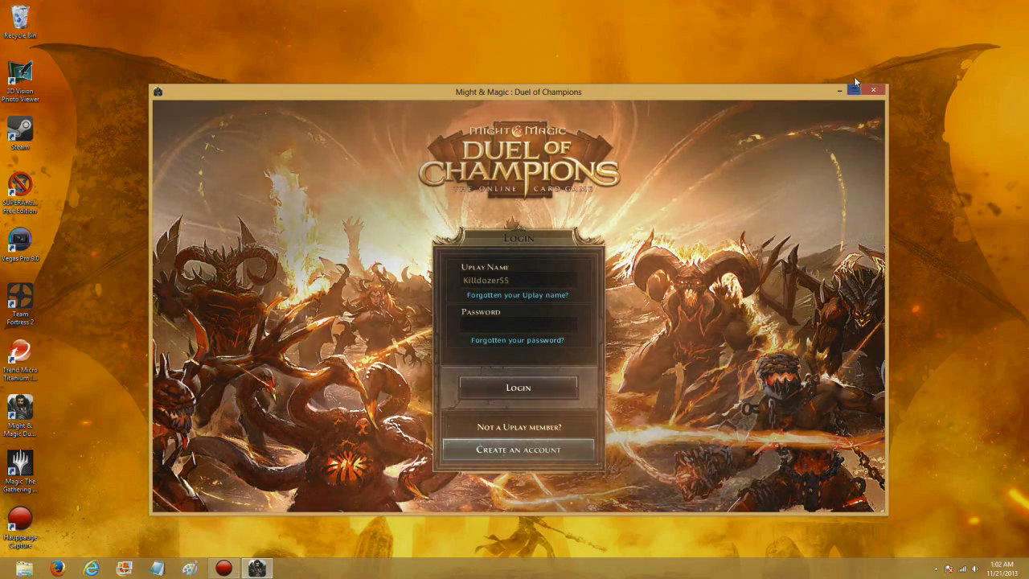
pyautogui.click(873, 91)
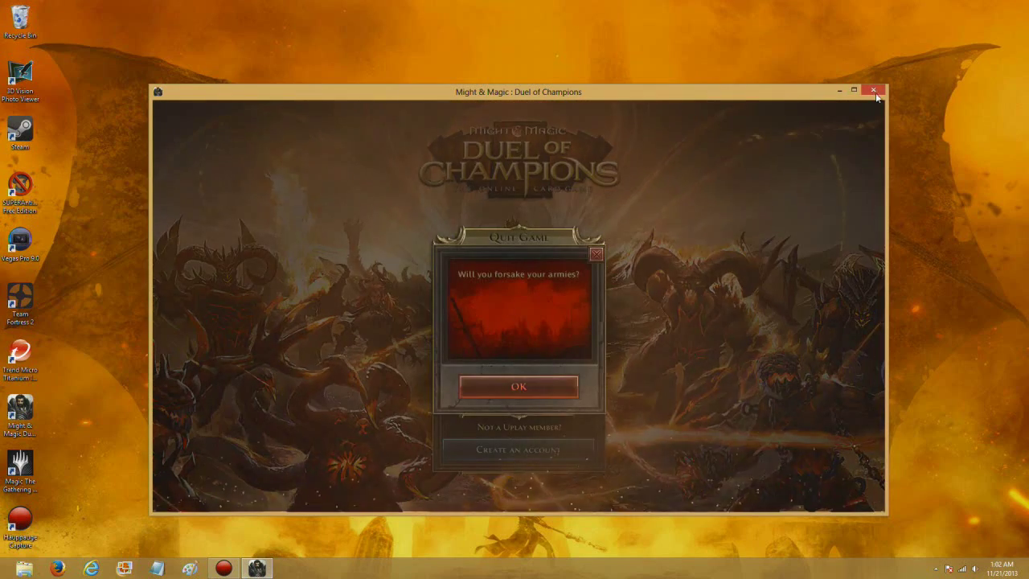
pyautogui.click(538, 392)
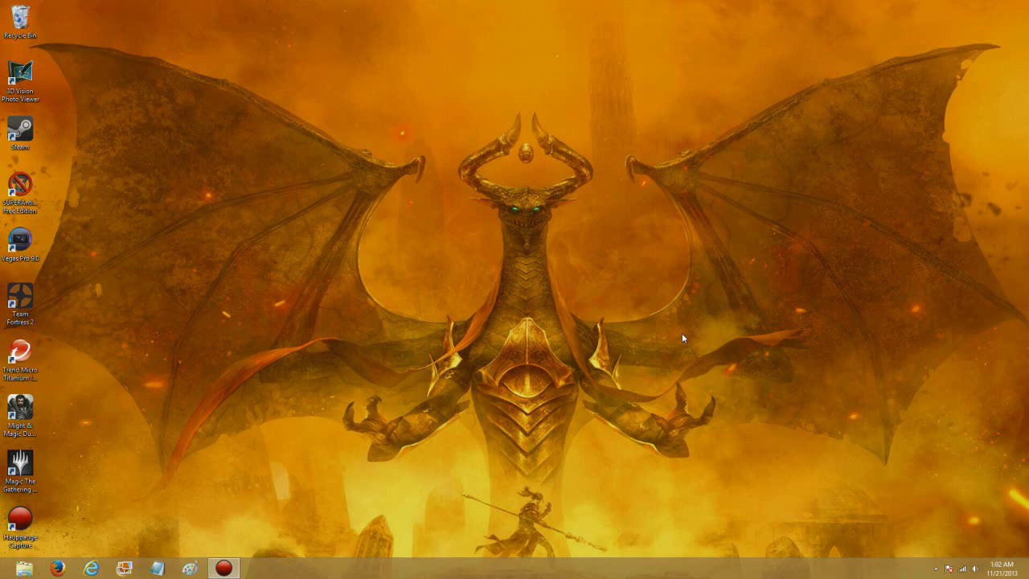
pyautogui.click(56, 569)
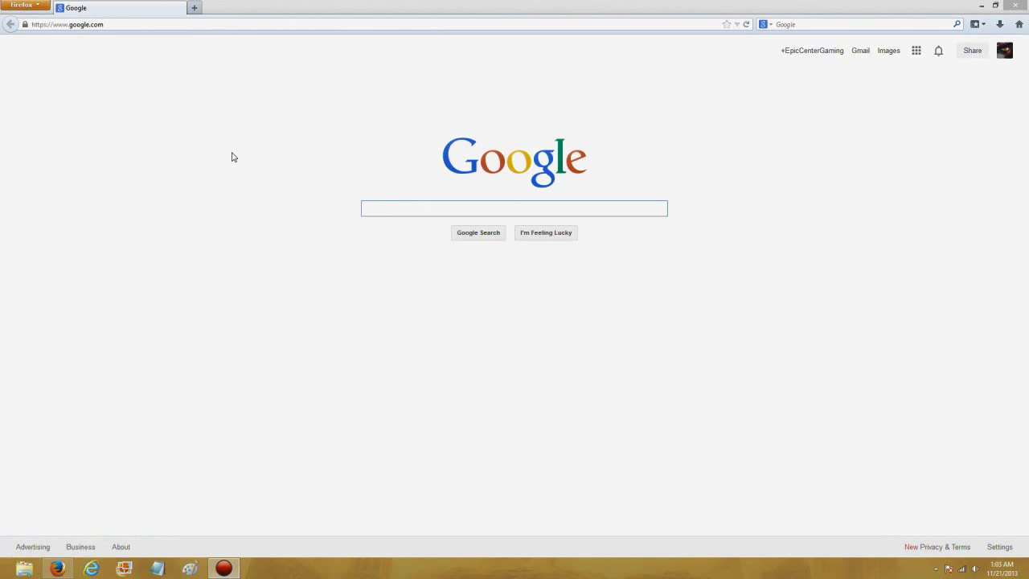
pyautogui.click(441, 208)
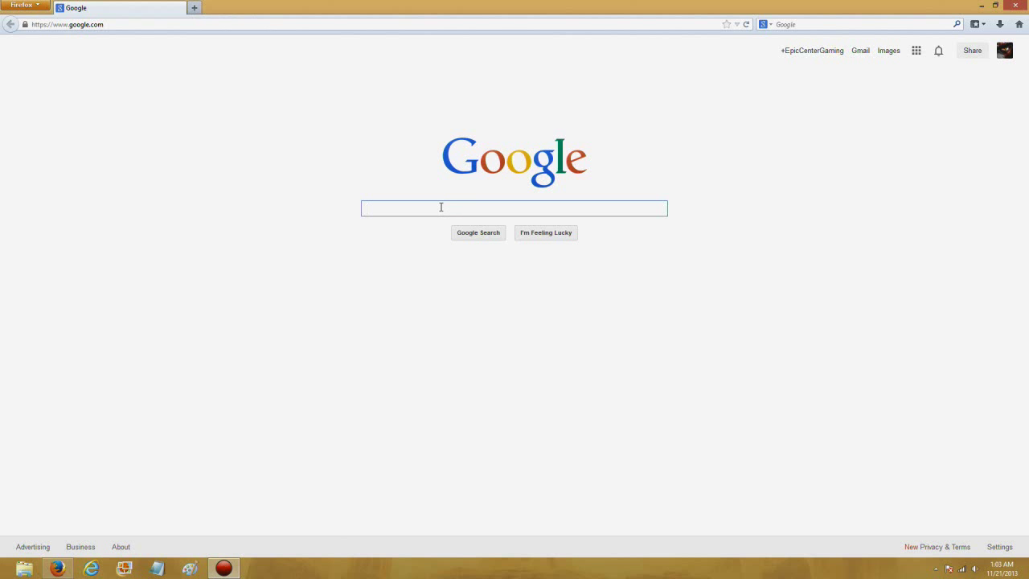
pyautogui.write('hd pvr 2')
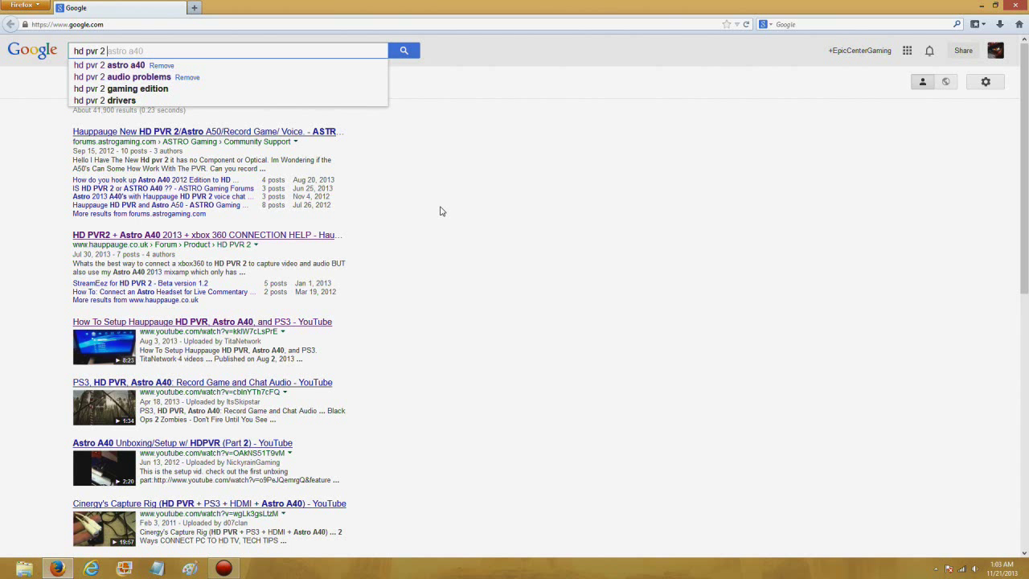
pyautogui.write(' audio echo')
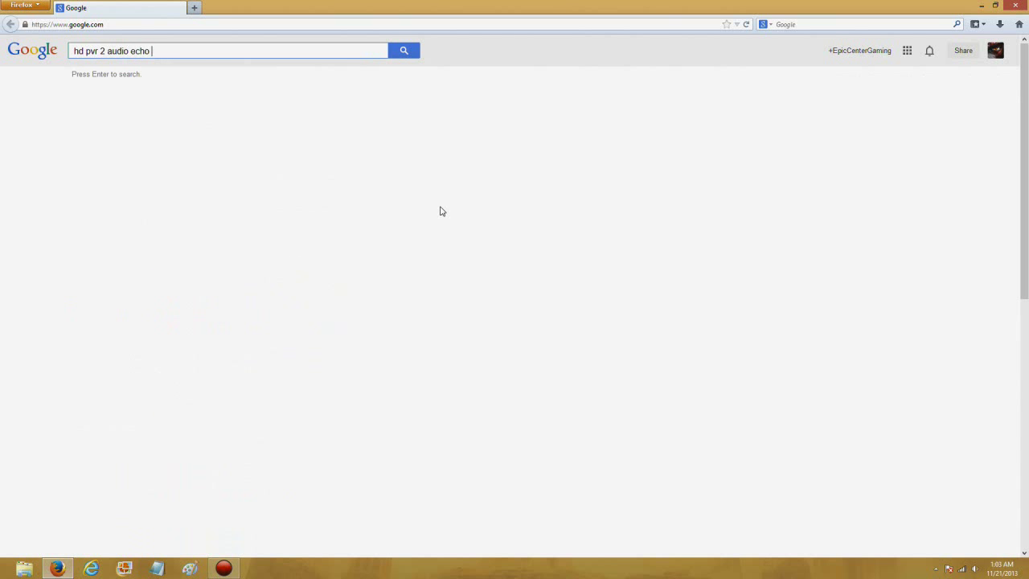
pyautogui.press('Return')
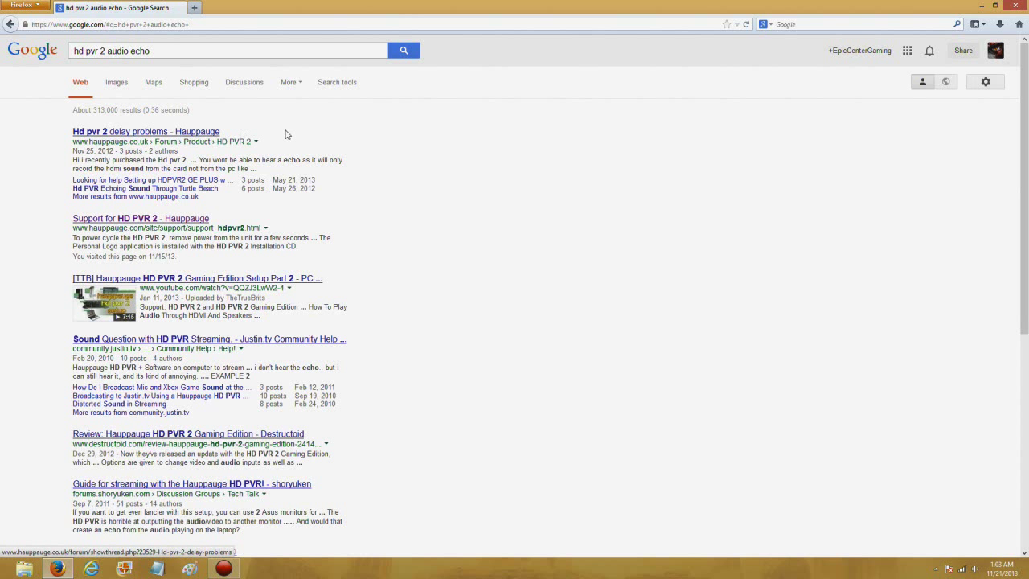
pyautogui.click(163, 133)
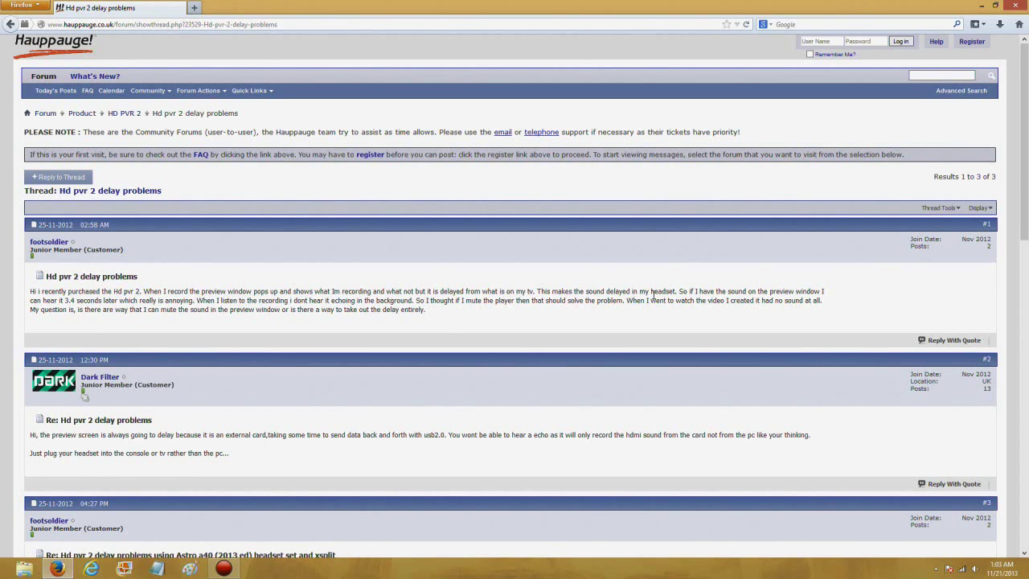
pyautogui.click(1023, 5)
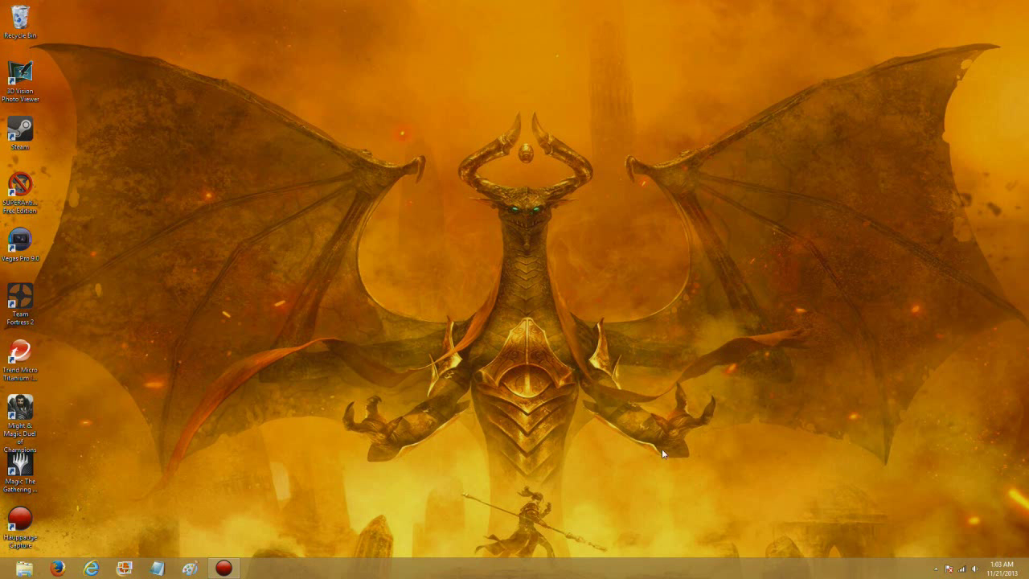
# Check the speakers' volume level in the tray volume flyout, leaving it open showing 15%.
pyautogui.click(974, 569)
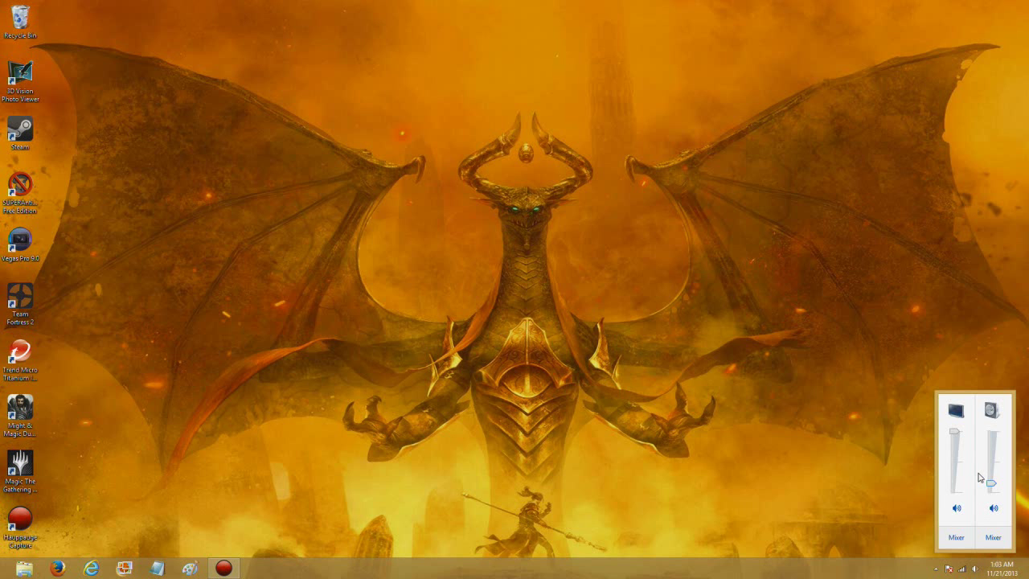
pyautogui.click(904, 507)
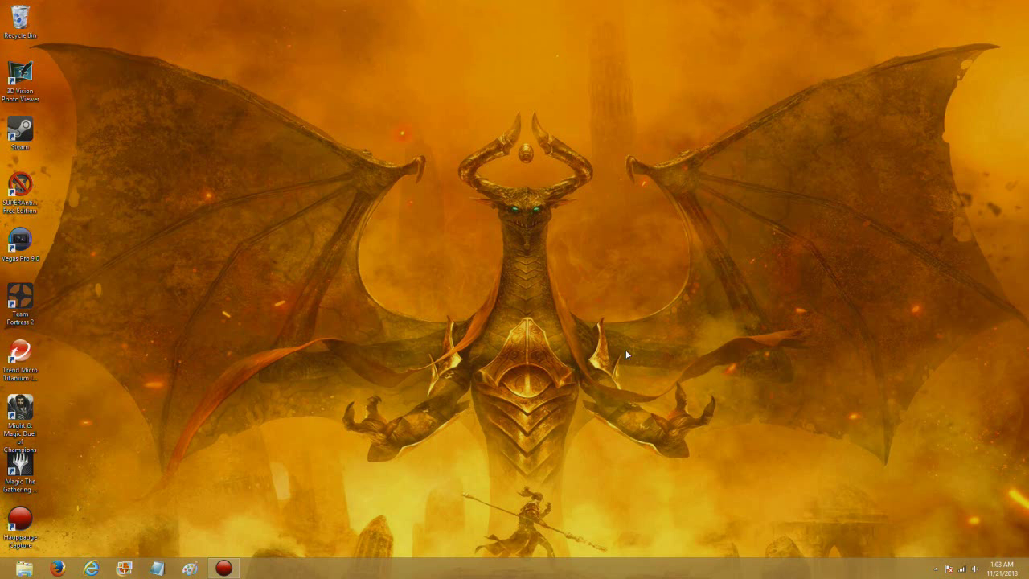
pyautogui.click(975, 569)
pyautogui.click(994, 484)
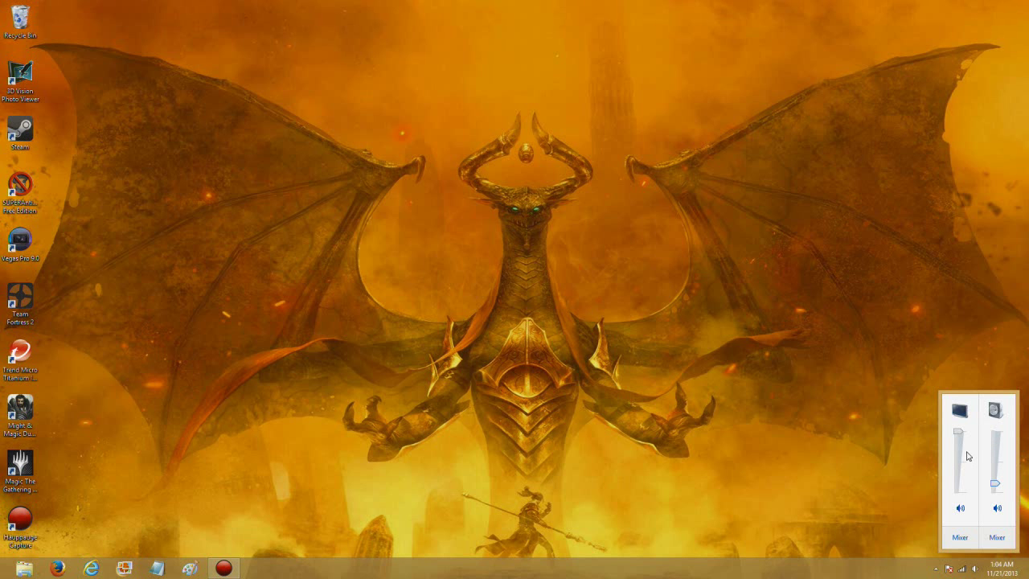
pyautogui.moveTo(995, 487)
pyautogui.click(996, 485)
pyautogui.click(763, 479)
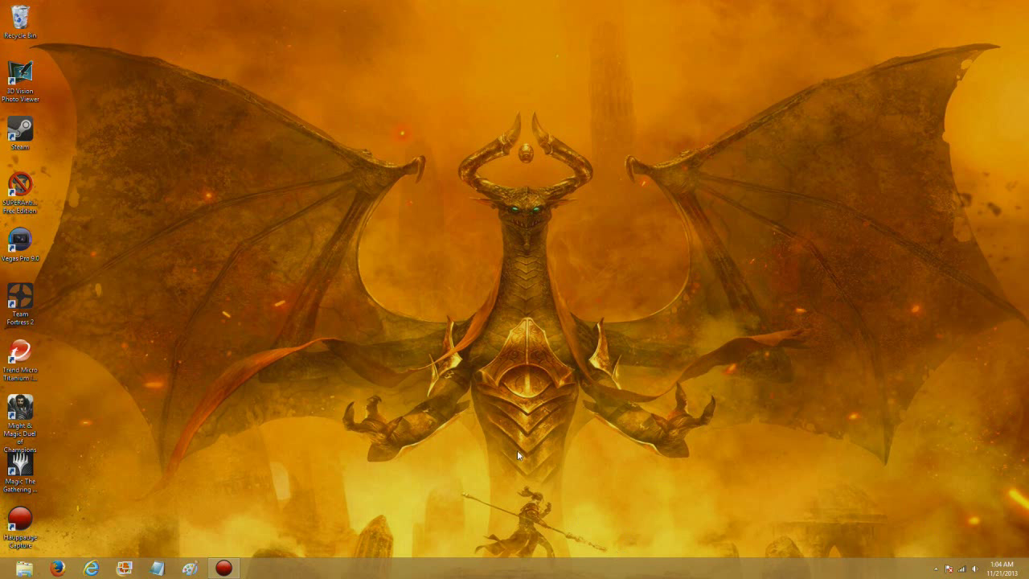
pyautogui.click(975, 568)
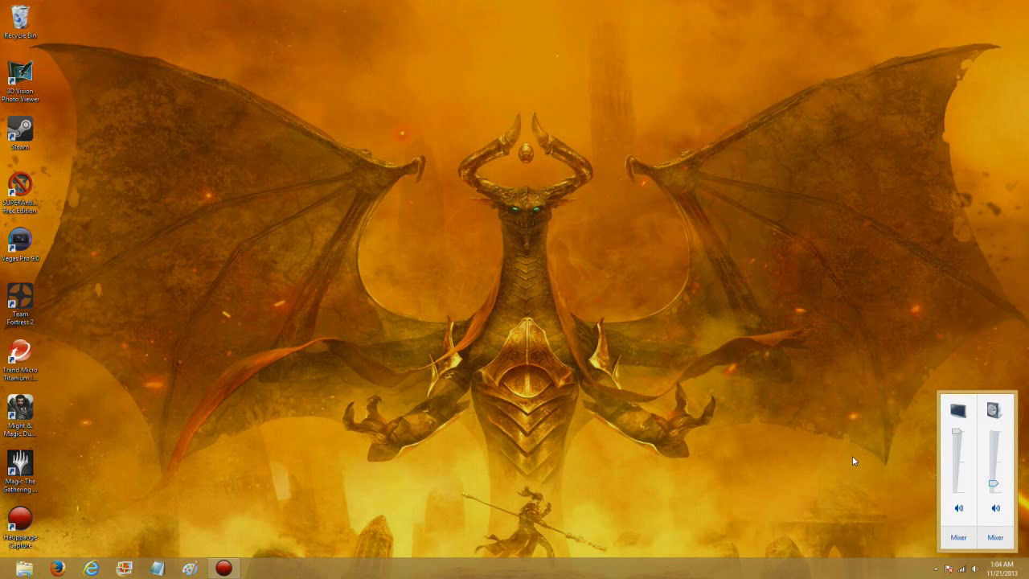
# Dismiss the volume flyout to reveal the dragon wallpaper desktop.
pyautogui.click(697, 480)
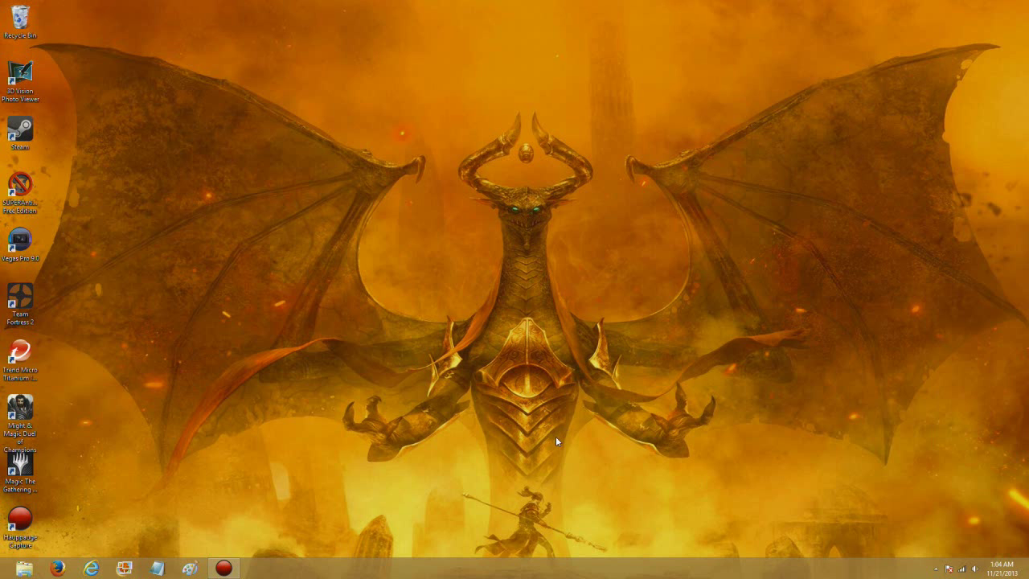